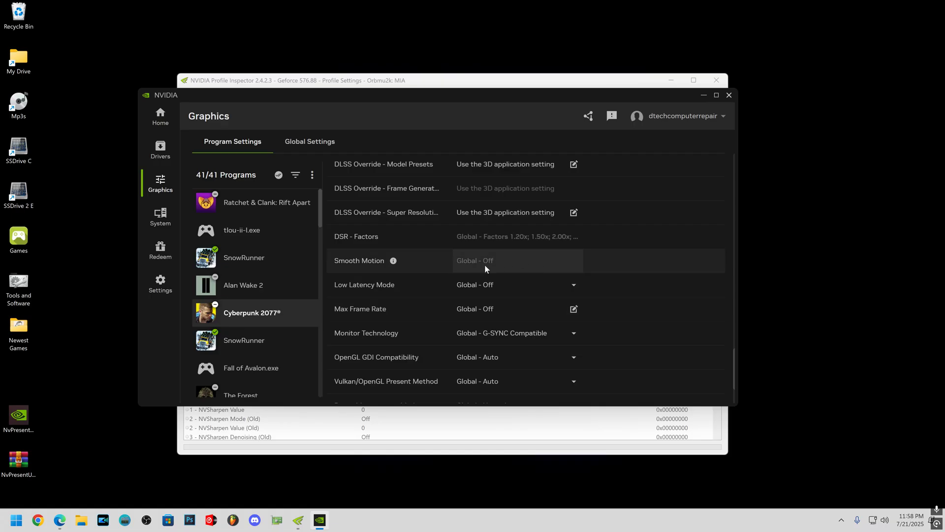
Check driver info and G-SYNC settings, review the NvPresentUpdate v32.0.590.26 release page, then minimize Edge.
{"action": "left_click", "coordinate": [160, 150]}
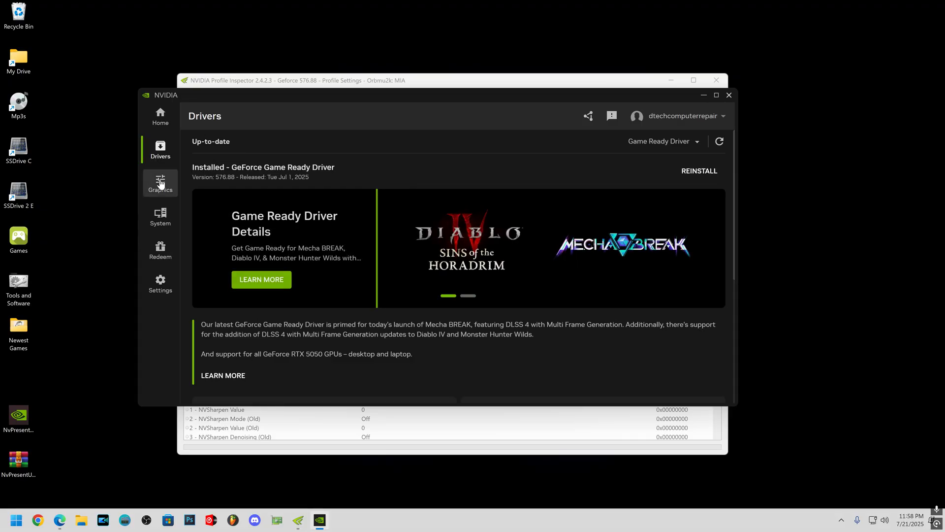
{"action": "left_click", "coordinate": [160, 216]}
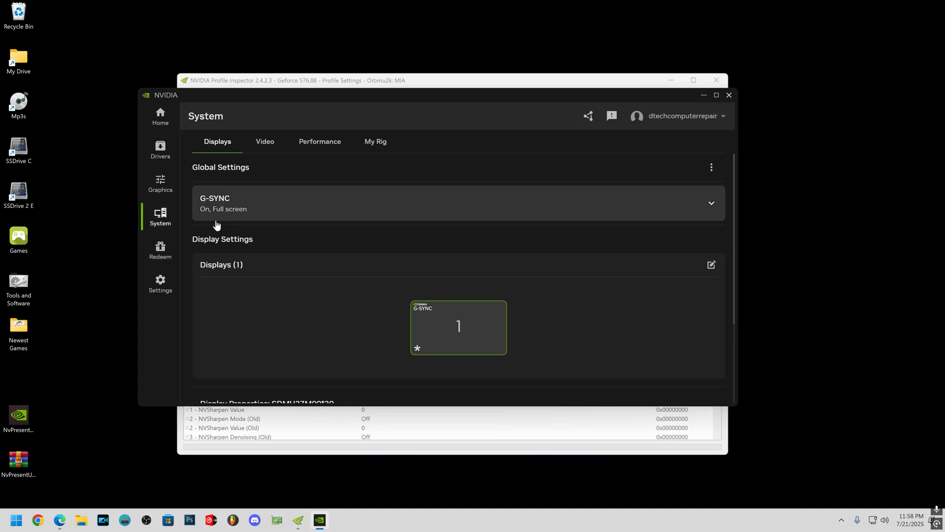
{"action": "left_click", "coordinate": [161, 186]}
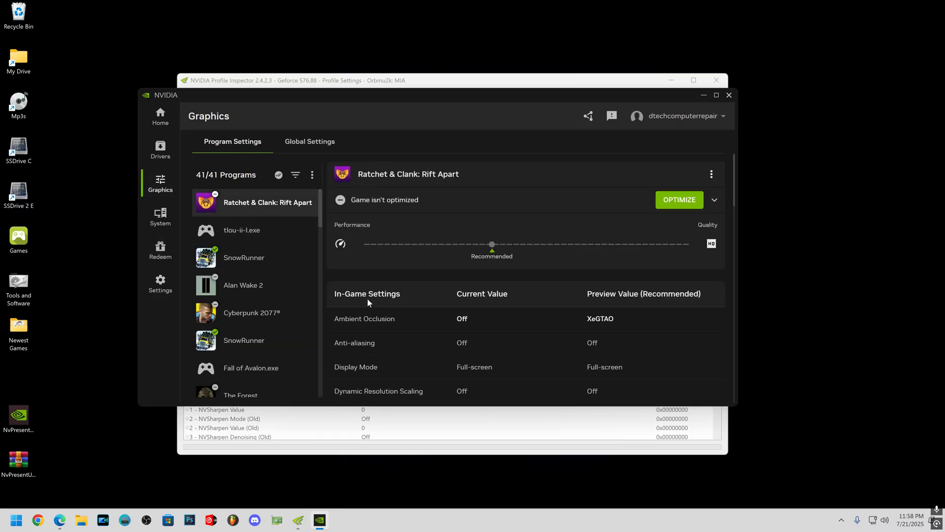
{"action": "left_click", "coordinate": [59, 519]}
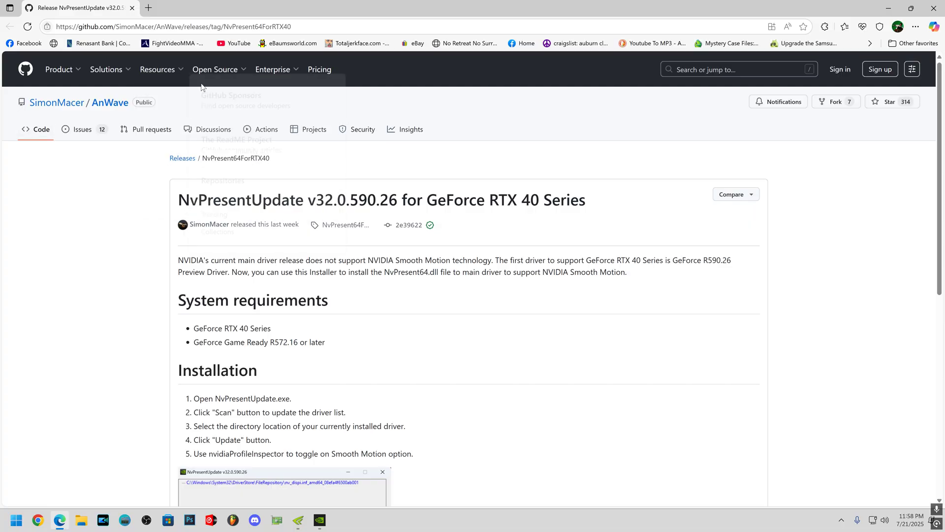
{"action": "scroll", "coordinate": [602, 300], "scroll_direction": "down", "scroll_amount": 1}
{"action": "scroll", "coordinate": [590, 281], "scroll_direction": "down", "scroll_amount": 3}
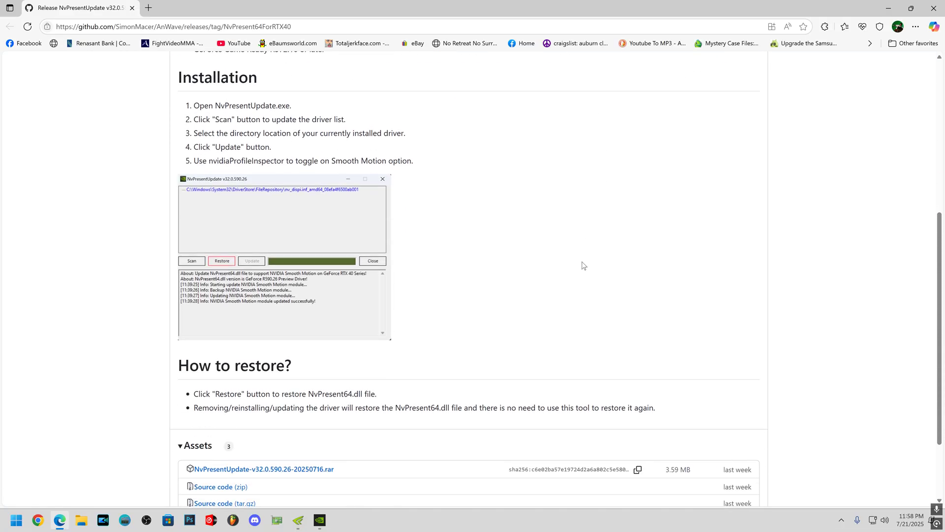
{"action": "scroll", "coordinate": [582, 266], "scroll_direction": "down", "scroll_amount": 1}
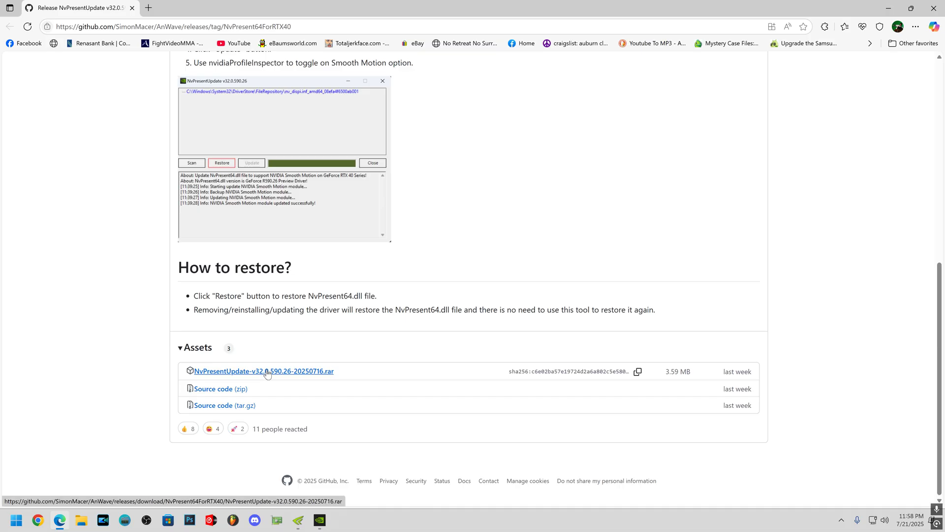
{"action": "left_click", "coordinate": [891, 6]}
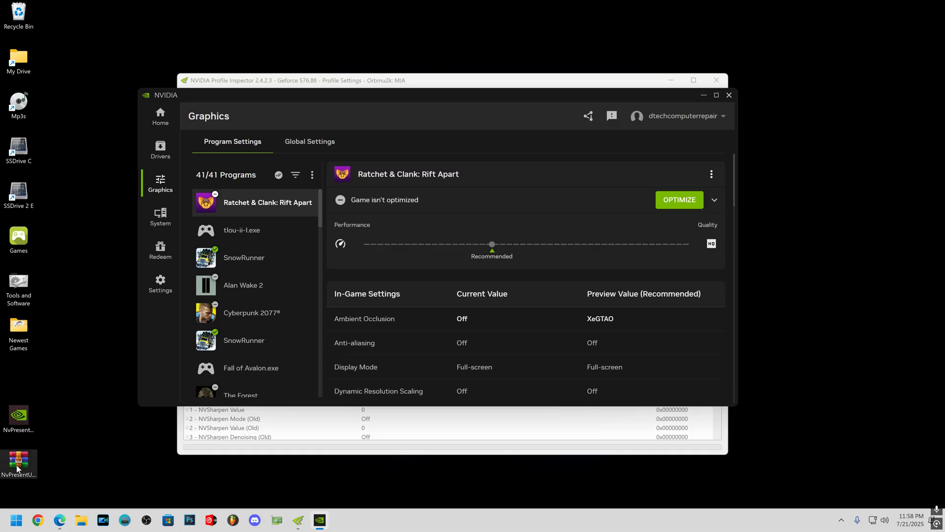
Run NvPresentUpdate as administrator, update the detected driver folder's Smooth Motion module, then close it.
{"action": "double_click", "coordinate": [23, 414]}
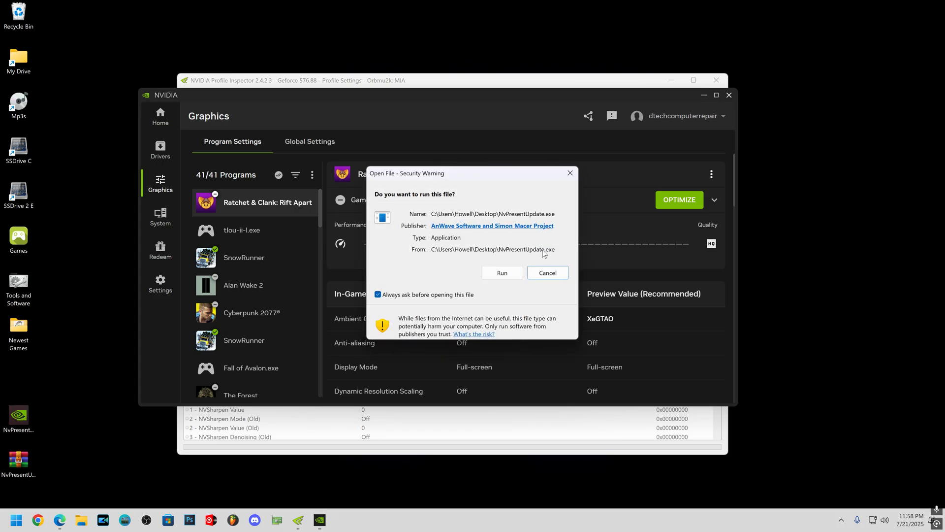
{"action": "left_click", "coordinate": [503, 273]}
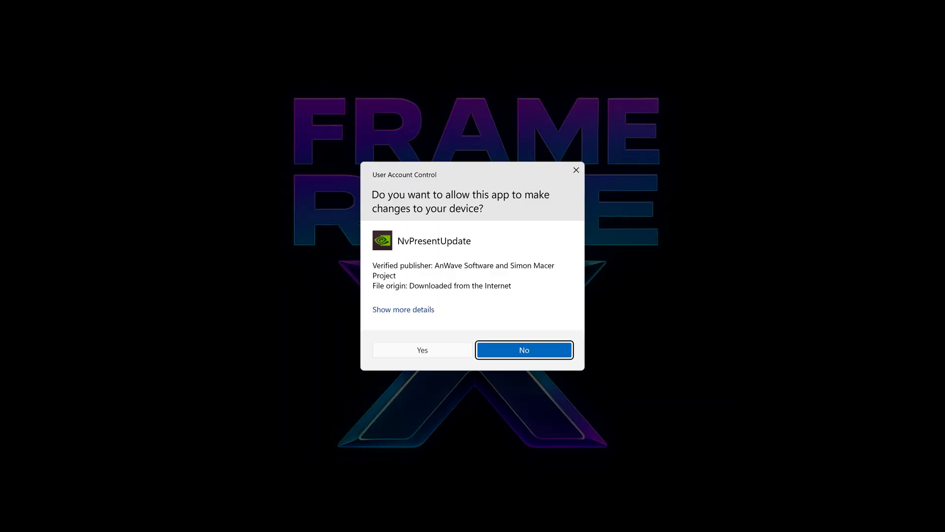
{"action": "left_click", "coordinate": [423, 349]}
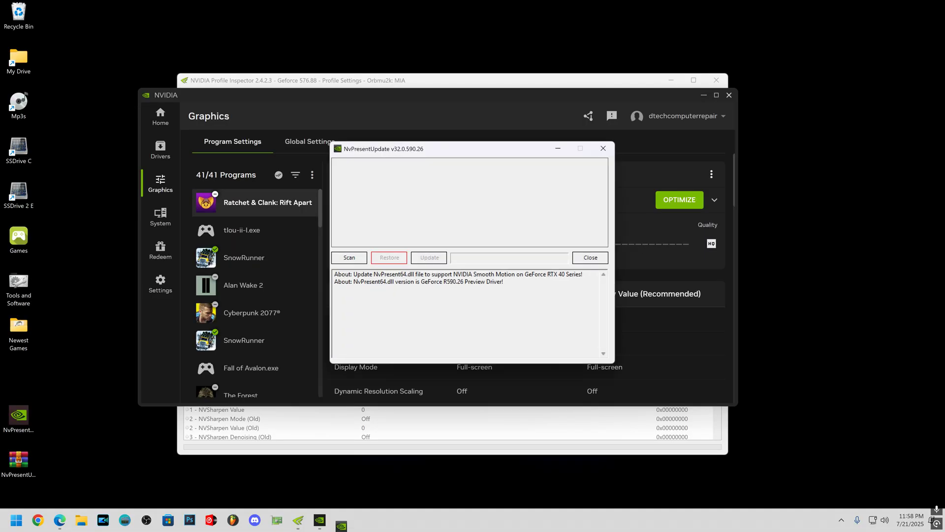
{"action": "left_click", "coordinate": [351, 257]}
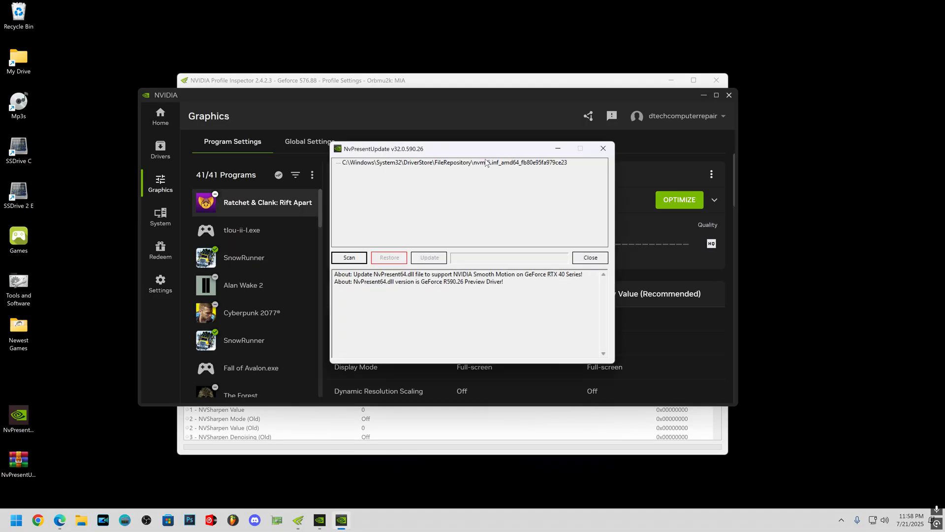
{"action": "left_click", "coordinate": [429, 165]}
{"action": "left_click", "coordinate": [442, 260]}
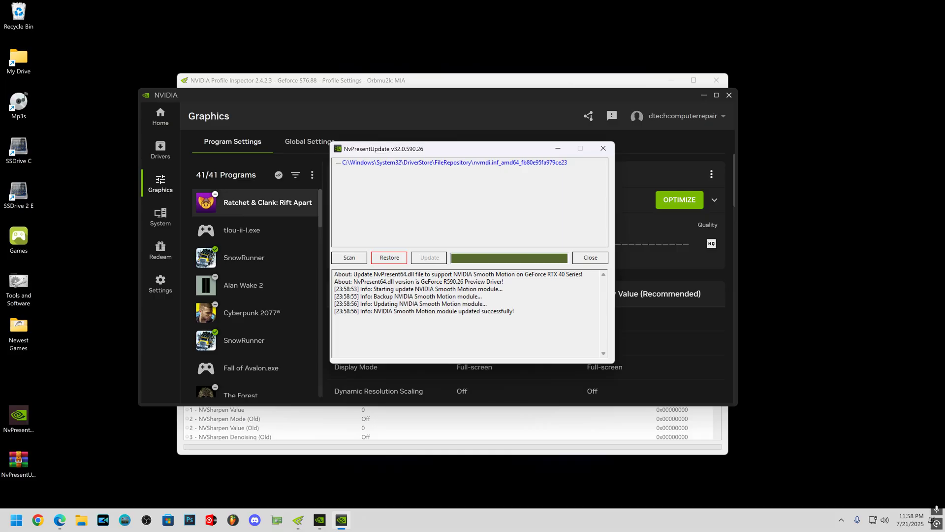
{"action": "left_click", "coordinate": [590, 257]}
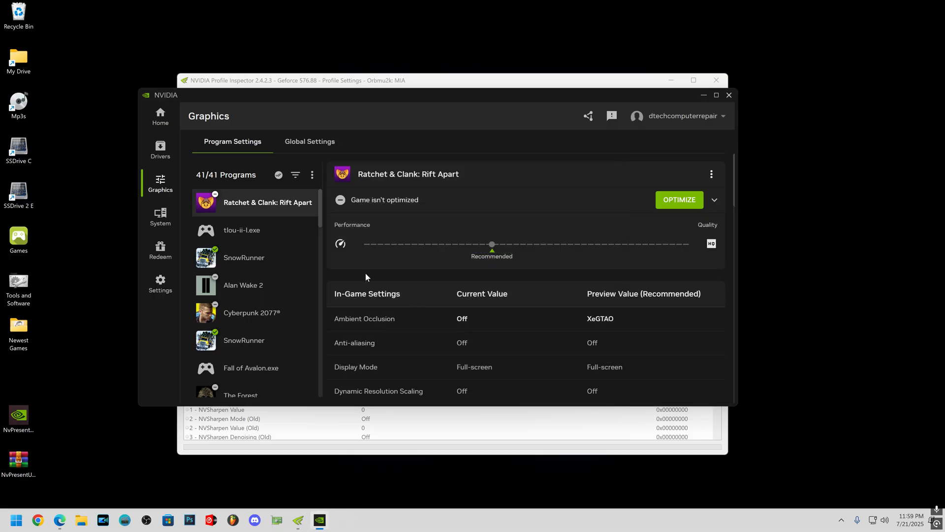
Close NVIDIA App, set Smooth Motion to On in Profile Inspector's base profile, and apply.
{"action": "left_click", "coordinate": [728, 96]}
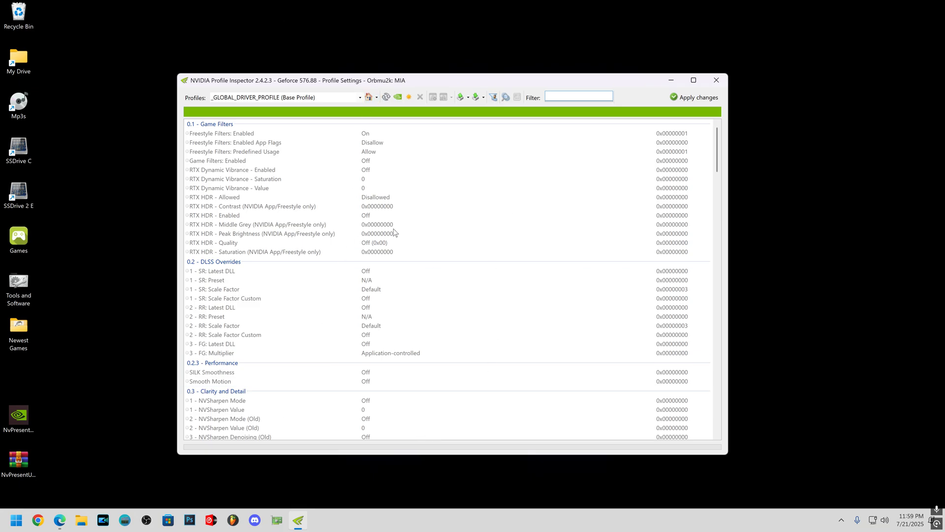
{"action": "left_click", "coordinate": [364, 381]}
{"action": "key", "text": "Down"}
{"action": "left_click", "coordinate": [702, 98]}
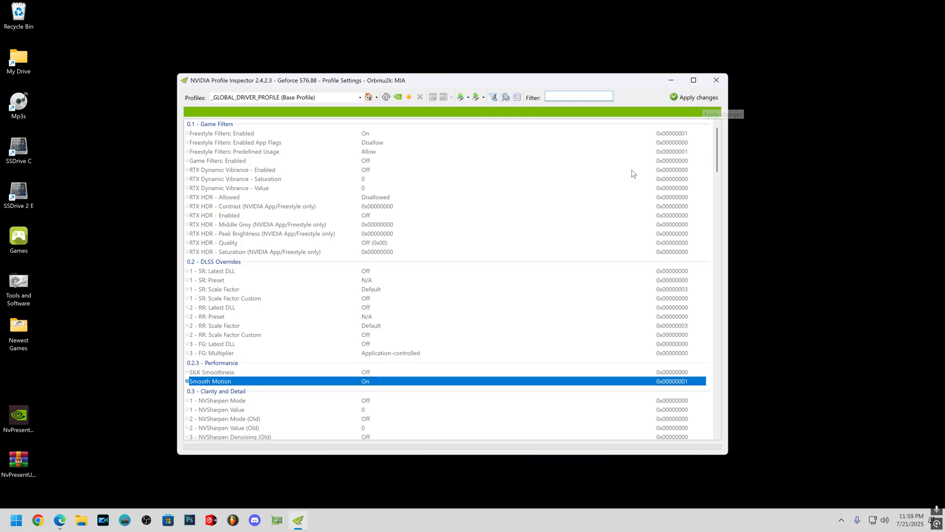
{"action": "left_click", "coordinate": [716, 79]}
Reopen NVIDIA App from the system tray and open Cyberpunk 2077's program graphics settings.
{"action": "left_click", "coordinate": [841, 520]}
{"action": "left_click", "coordinate": [804, 471]}
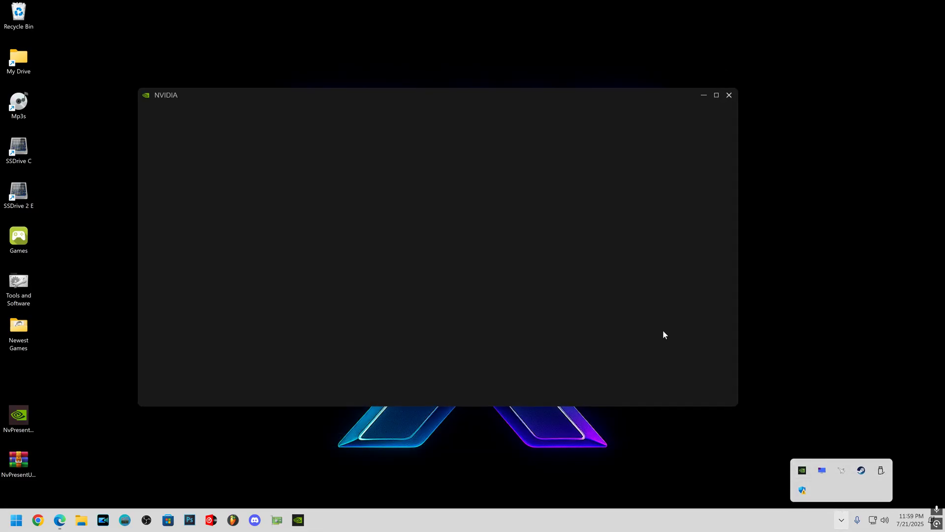
{"action": "left_click", "coordinate": [158, 184]}
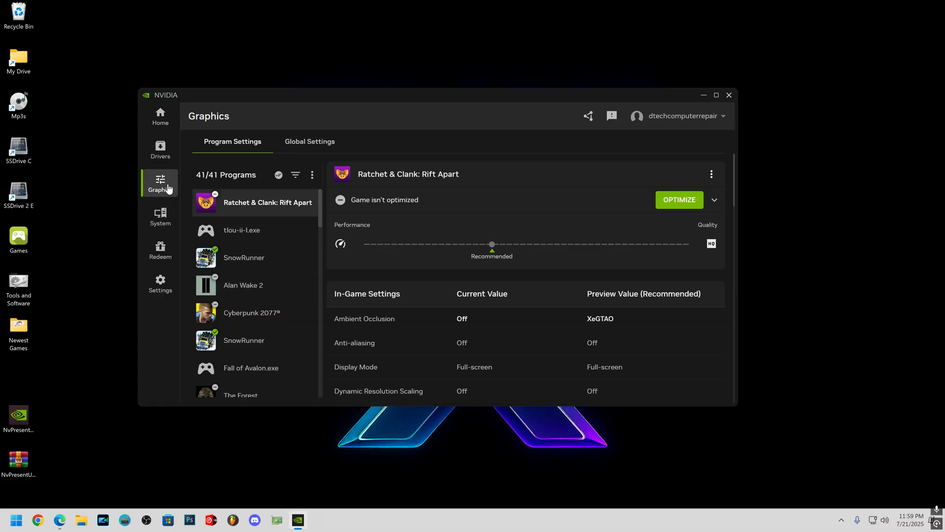
{"action": "left_click", "coordinate": [249, 311]}
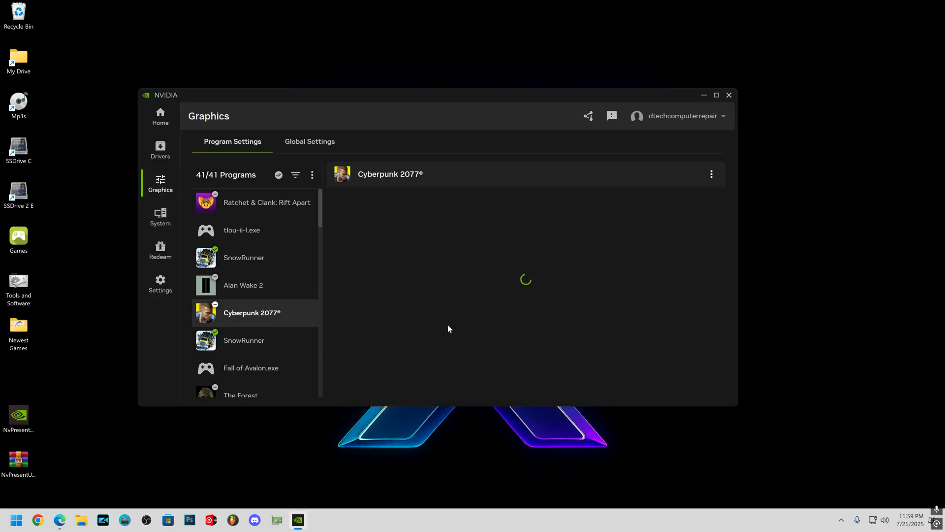
{"action": "scroll", "coordinate": [486, 312], "scroll_direction": "down", "scroll_amount": 5}
{"action": "scroll", "coordinate": [486, 311], "scroll_direction": "down", "scroll_amount": 5}
{"action": "scroll", "coordinate": [487, 316], "scroll_direction": "down", "scroll_amount": 3}
{"action": "scroll", "coordinate": [487, 315], "scroll_direction": "down", "scroll_amount": 3}
{"action": "scroll", "coordinate": [487, 316], "scroll_direction": "down", "scroll_amount": 2}
{"action": "scroll", "coordinate": [487, 316], "scroll_direction": "down", "scroll_amount": 2}
{"action": "scroll", "coordinate": [487, 314], "scroll_direction": "down", "scroll_amount": 3}
{"action": "scroll", "coordinate": [487, 315], "scroll_direction": "down", "scroll_amount": 2}
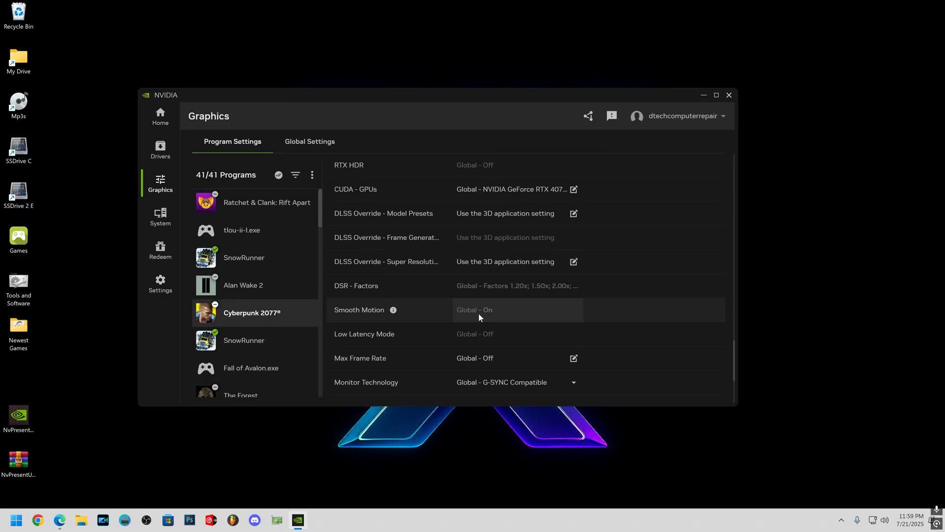